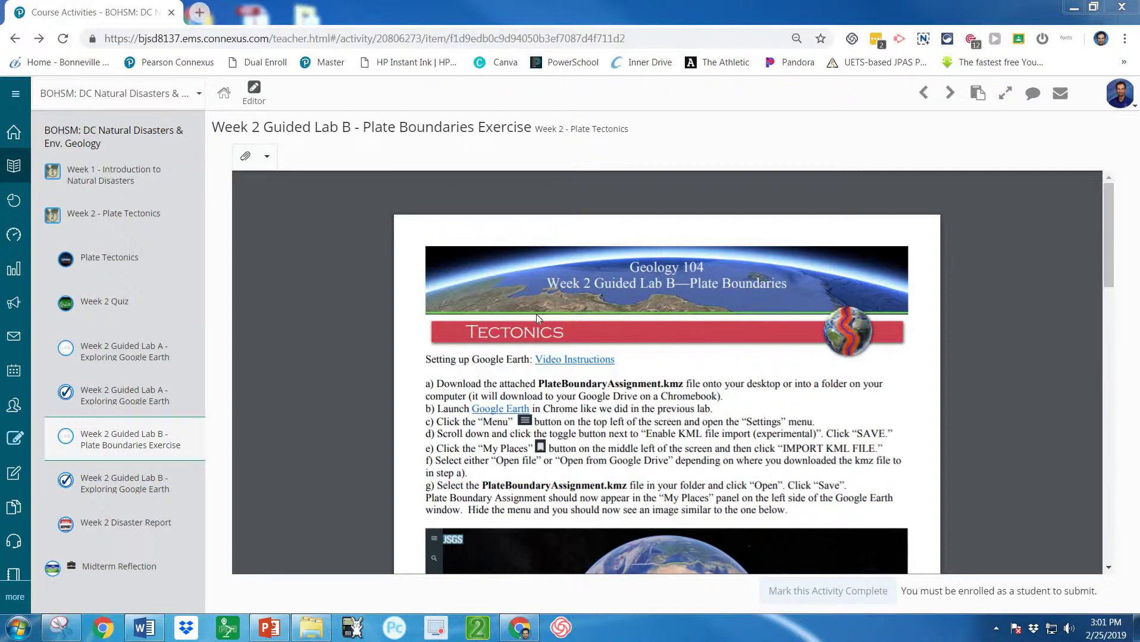
Step: Download the attached PlateBoundaryAssignment.kmz file and open the lab's Google Earth link in a new tab
{"action": "left_click", "coordinate": [267, 158]}
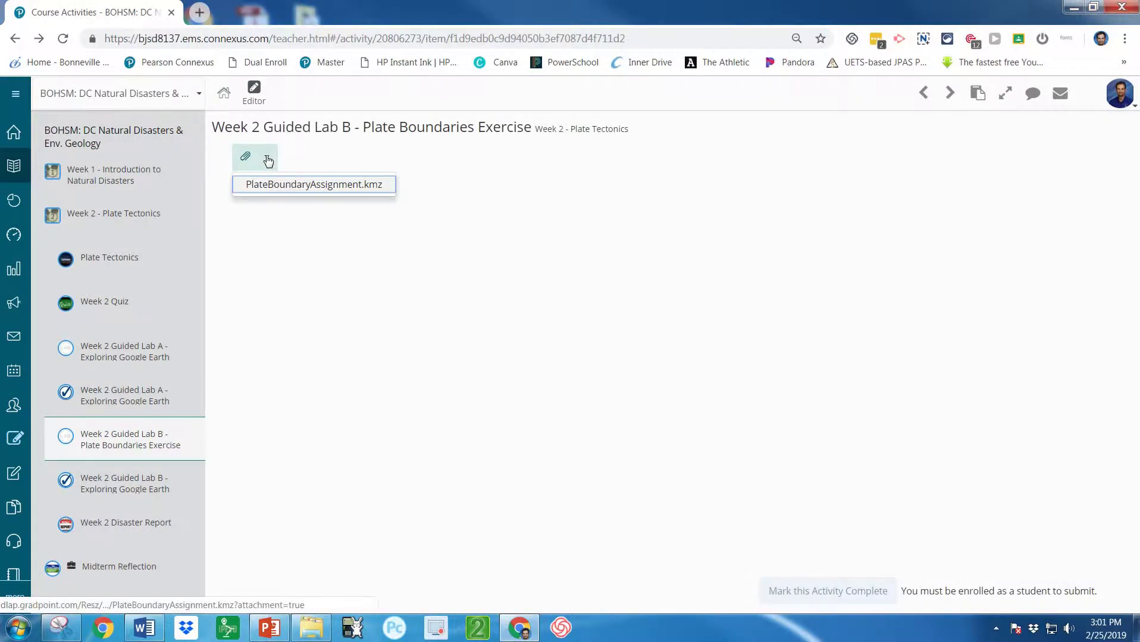
{"action": "left_click", "coordinate": [286, 186]}
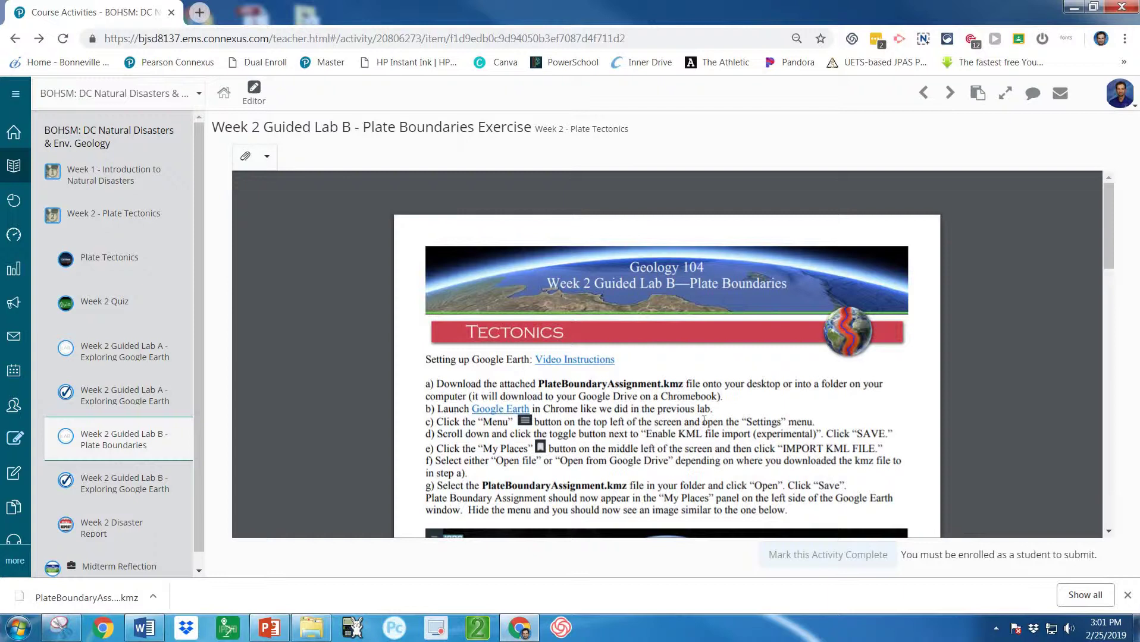
{"action": "right_click", "coordinate": [505, 412]}
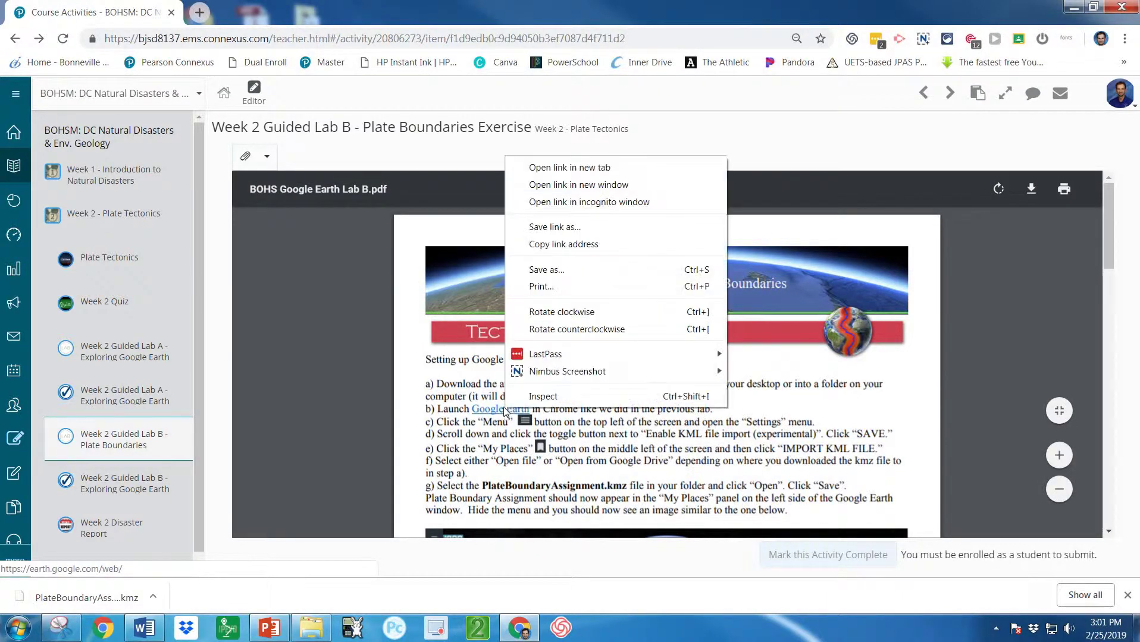
{"action": "left_click", "coordinate": [569, 168]}
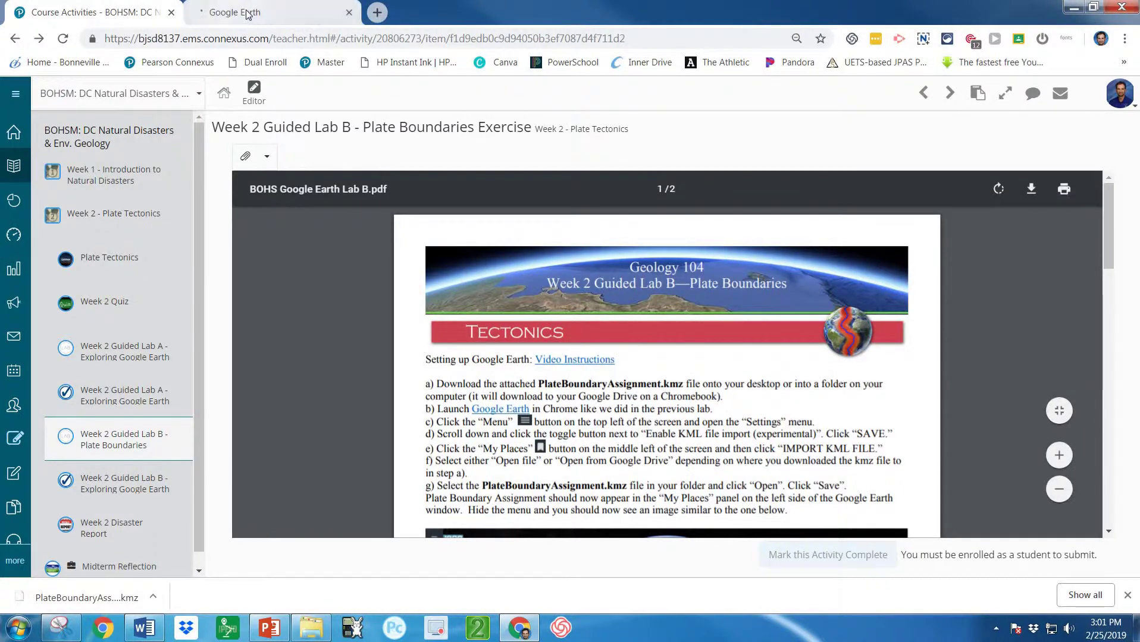
{"action": "left_click", "coordinate": [226, 13]}
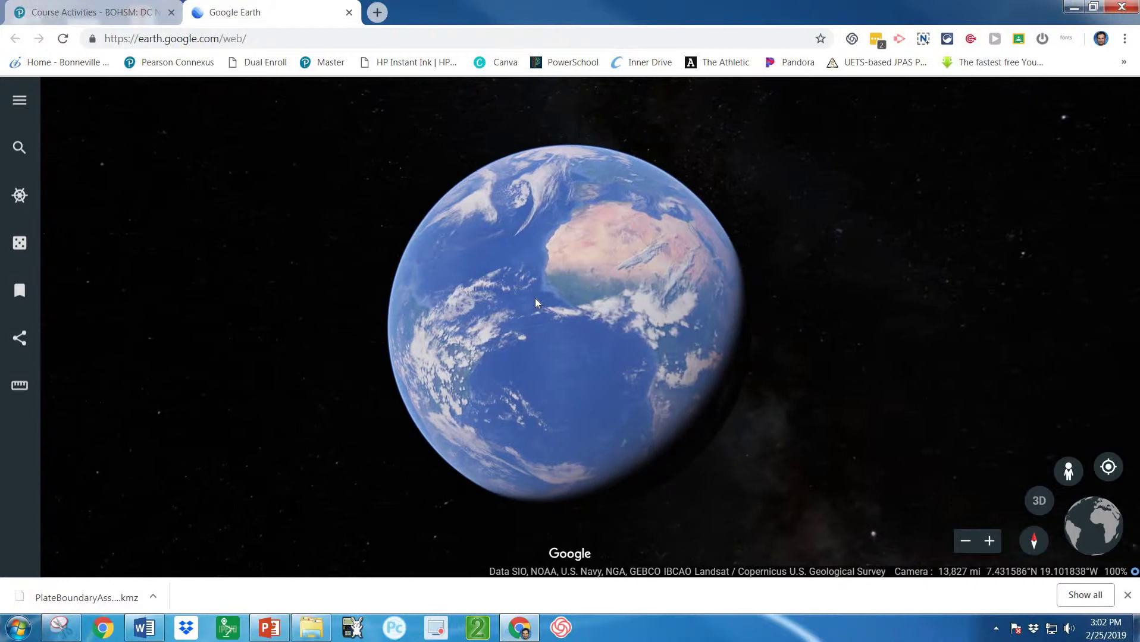
Step: Enable the experimental KML file import in the Google Earth settings and save them
{"action": "left_click", "coordinate": [21, 100]}
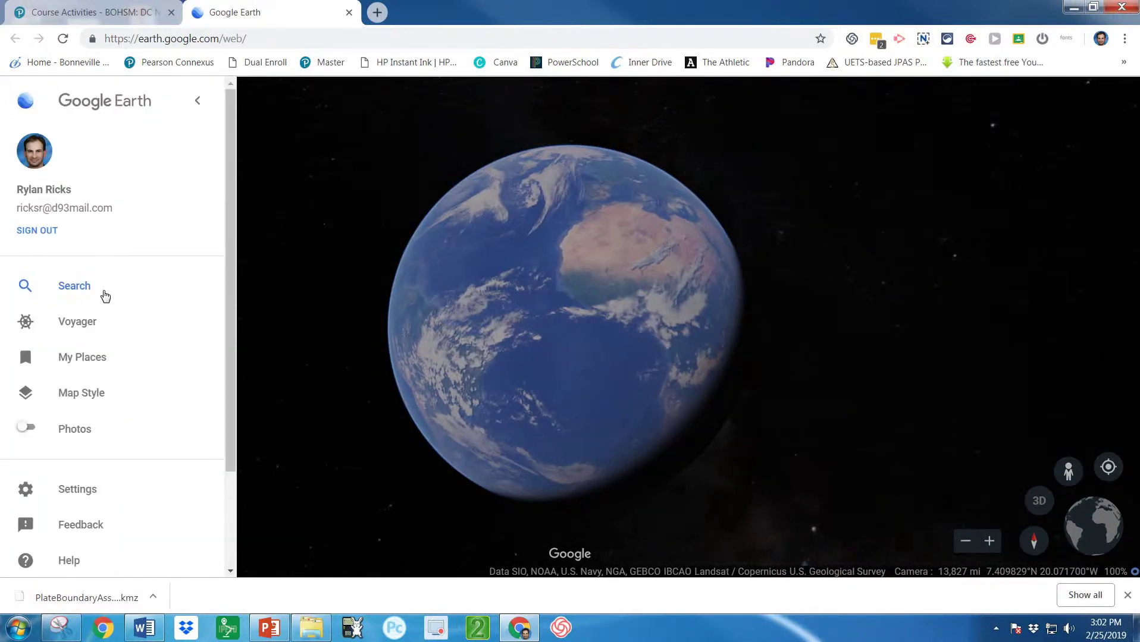
{"action": "scroll", "coordinate": [105, 368], "scroll_direction": "down", "scroll_amount": 1}
{"action": "scroll", "coordinate": [105, 369], "scroll_direction": "down", "scroll_amount": 1}
{"action": "left_click", "coordinate": [94, 367]}
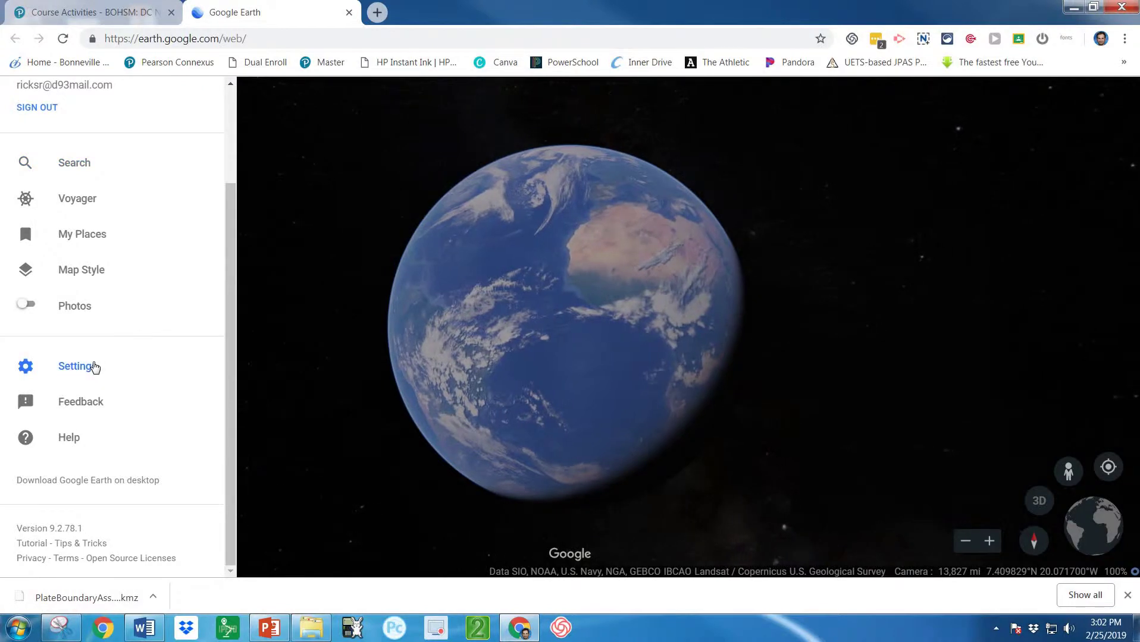
{"action": "scroll", "coordinate": [604, 322], "scroll_direction": "down", "scroll_amount": 5}
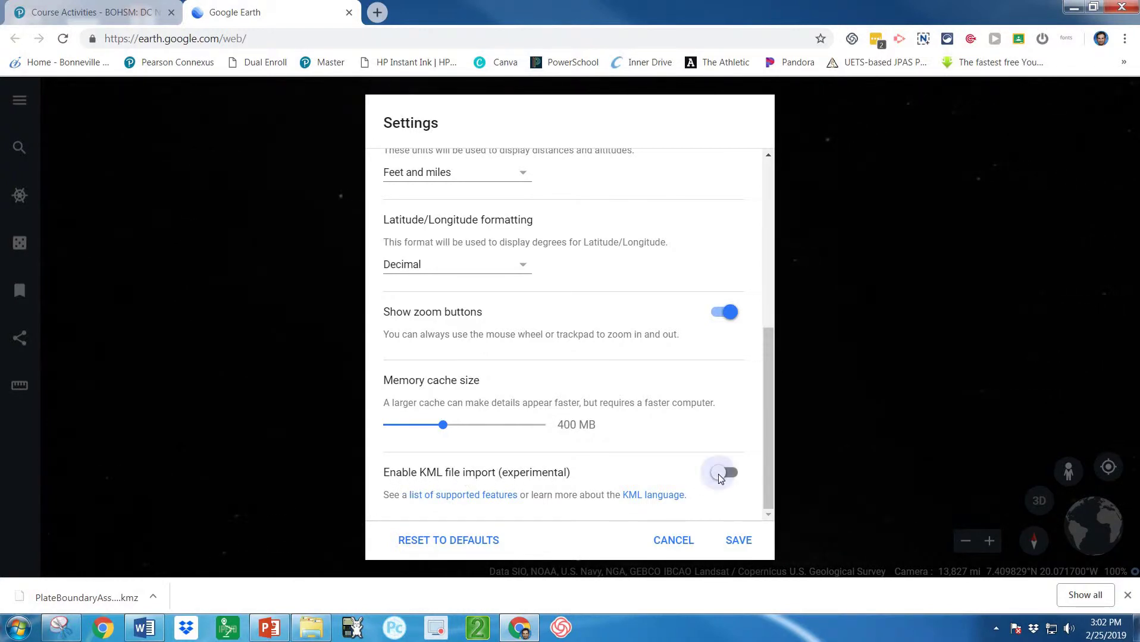
{"action": "left_click", "coordinate": [735, 540]}
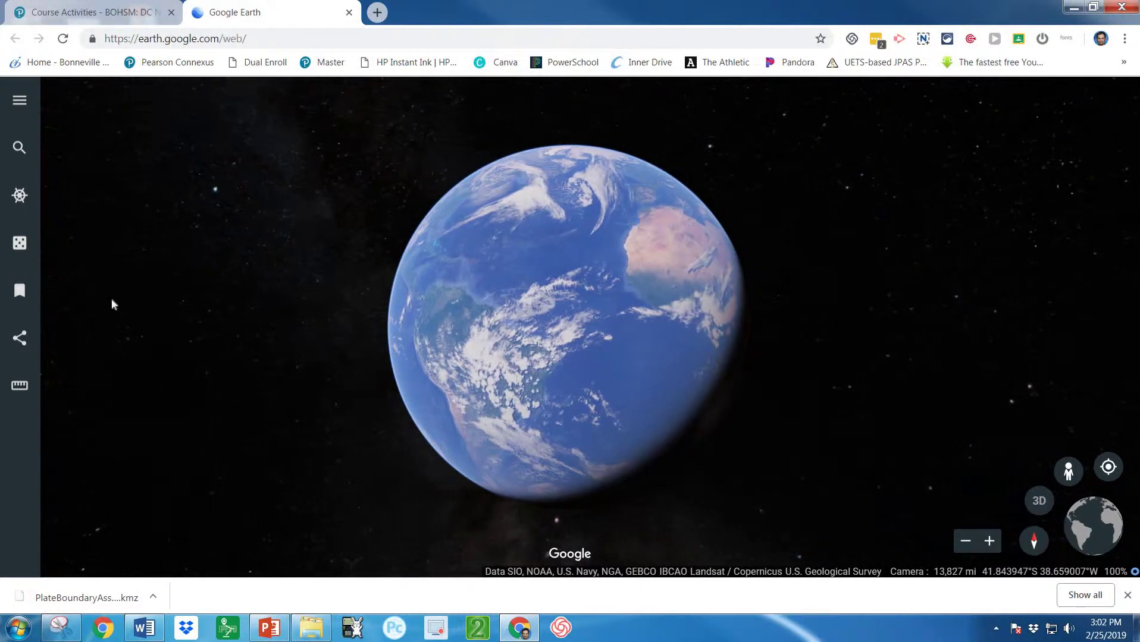
Step: Import PlateBoundaryAssignment.kmz from the Downloads folder into My Places, save it and hide the places list
{"action": "left_click", "coordinate": [19, 292]}
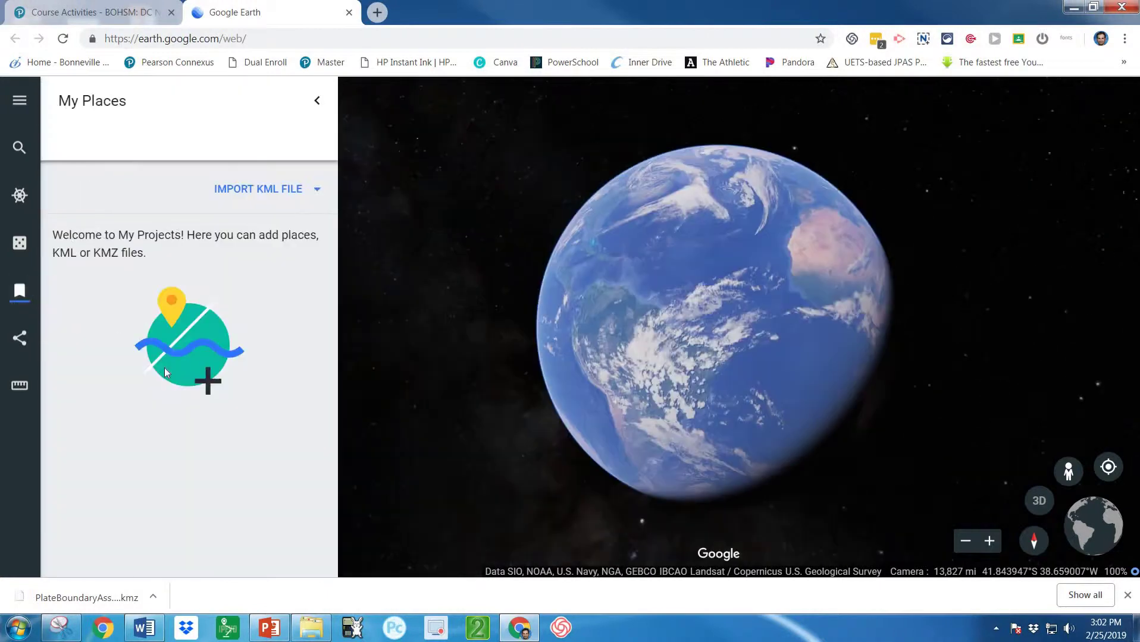
{"action": "left_click", "coordinate": [270, 191]}
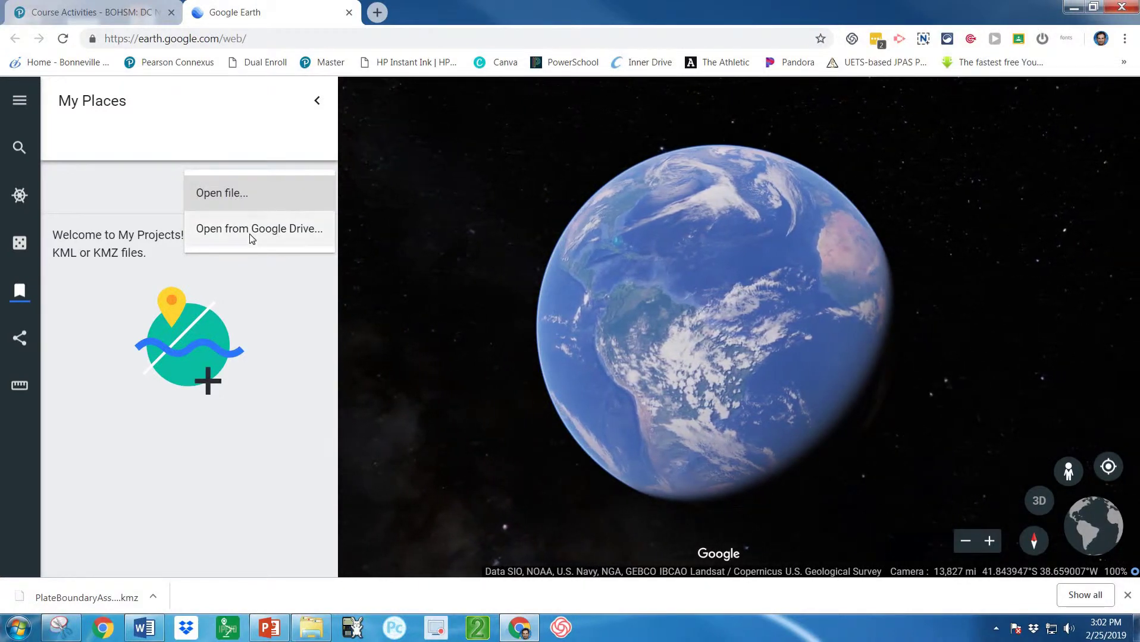
{"action": "left_click", "coordinate": [236, 191]}
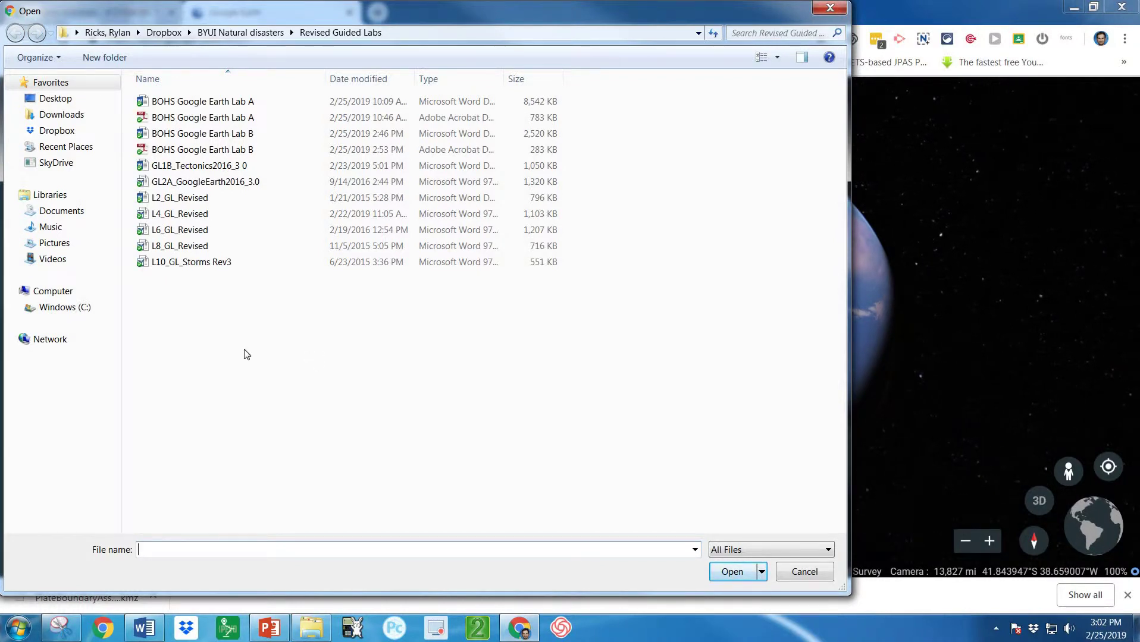
{"action": "left_click", "coordinate": [75, 116]}
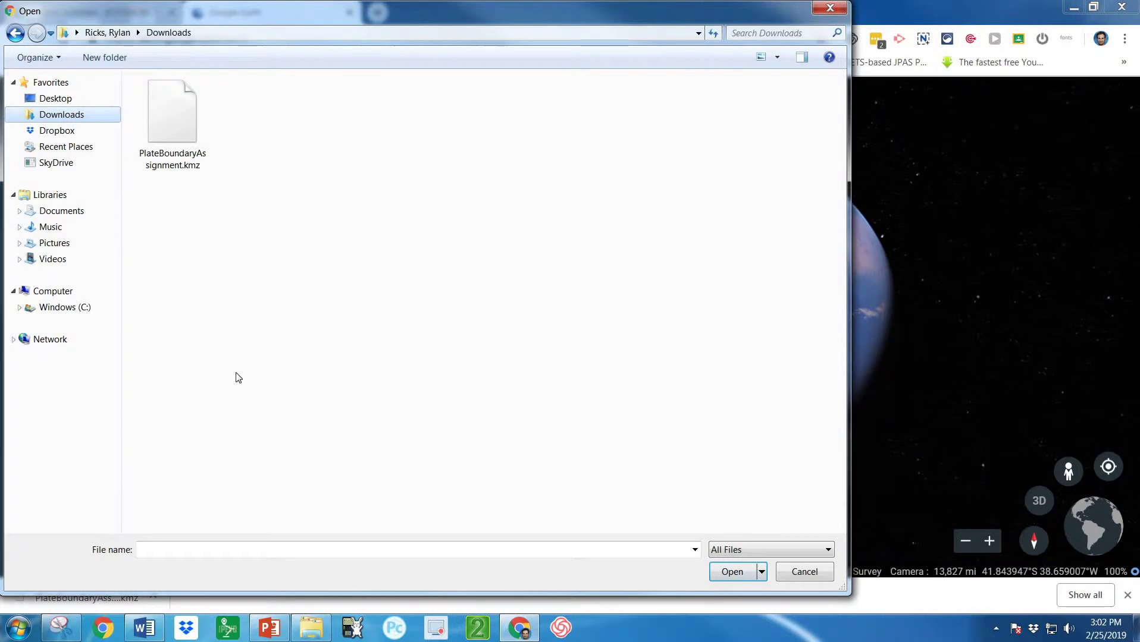
{"action": "left_click", "coordinate": [171, 118]}
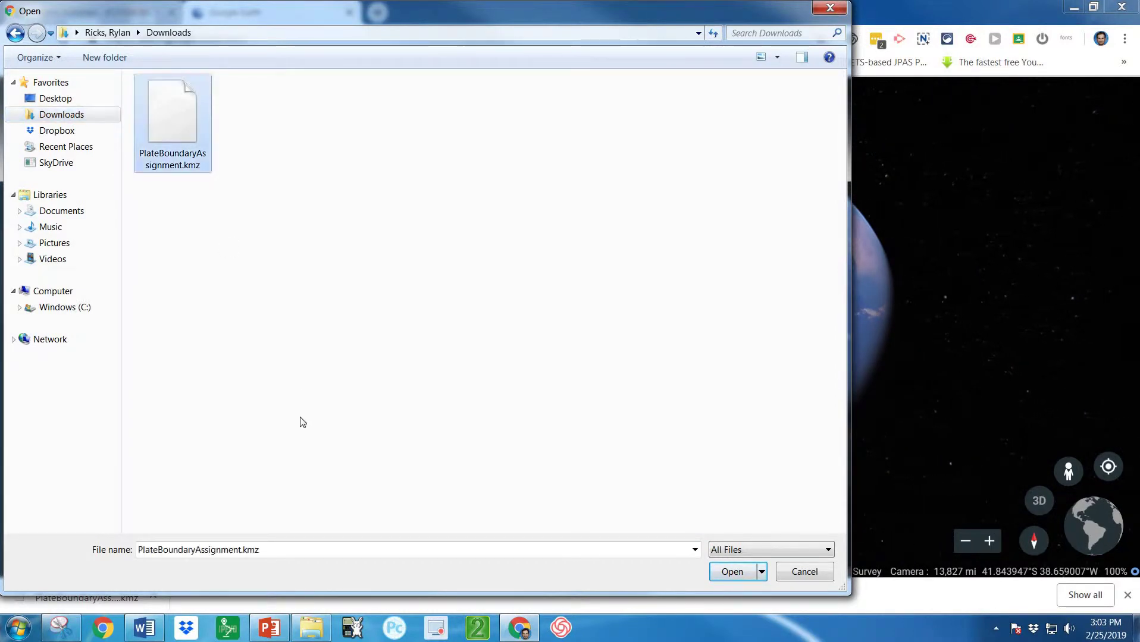
{"action": "left_click", "coordinate": [731, 572]}
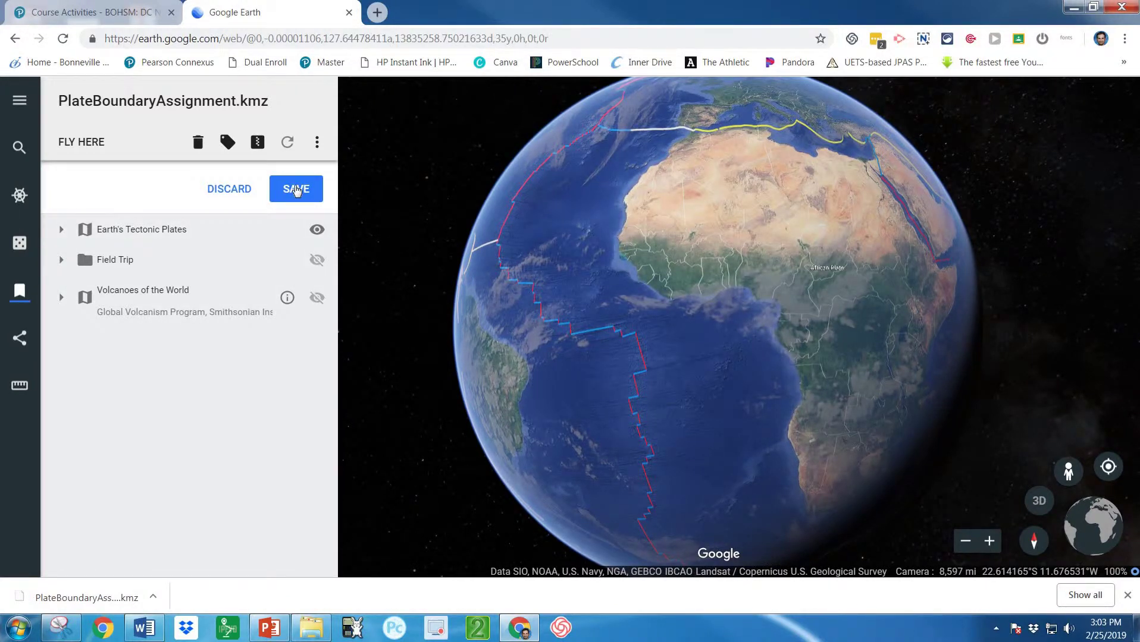
{"action": "left_click", "coordinate": [296, 189]}
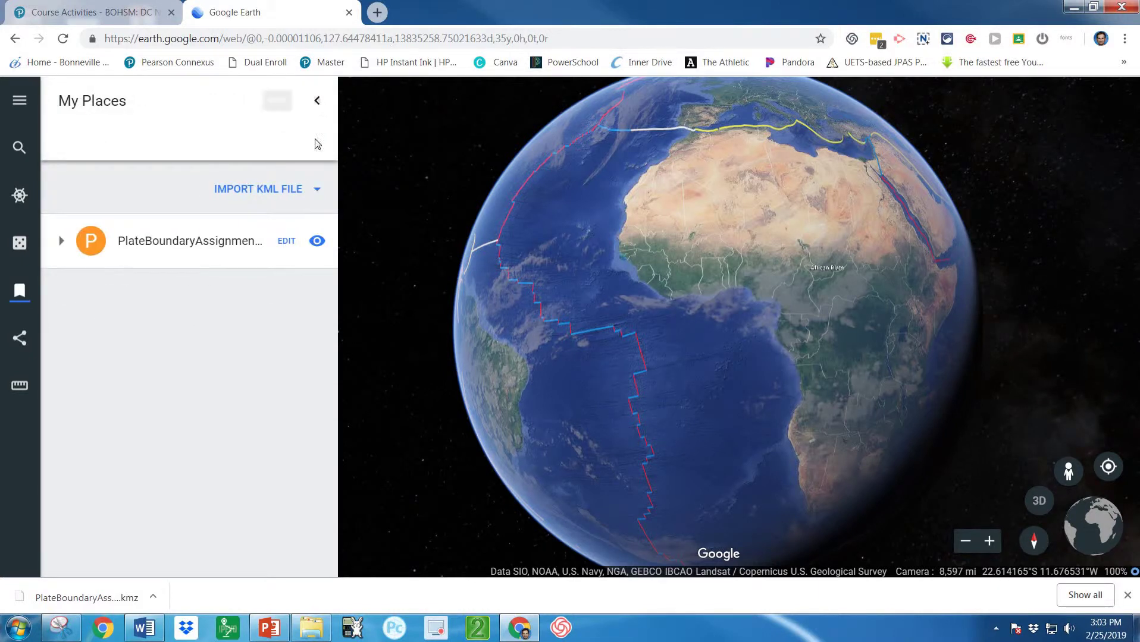
{"action": "left_click", "coordinate": [318, 102]}
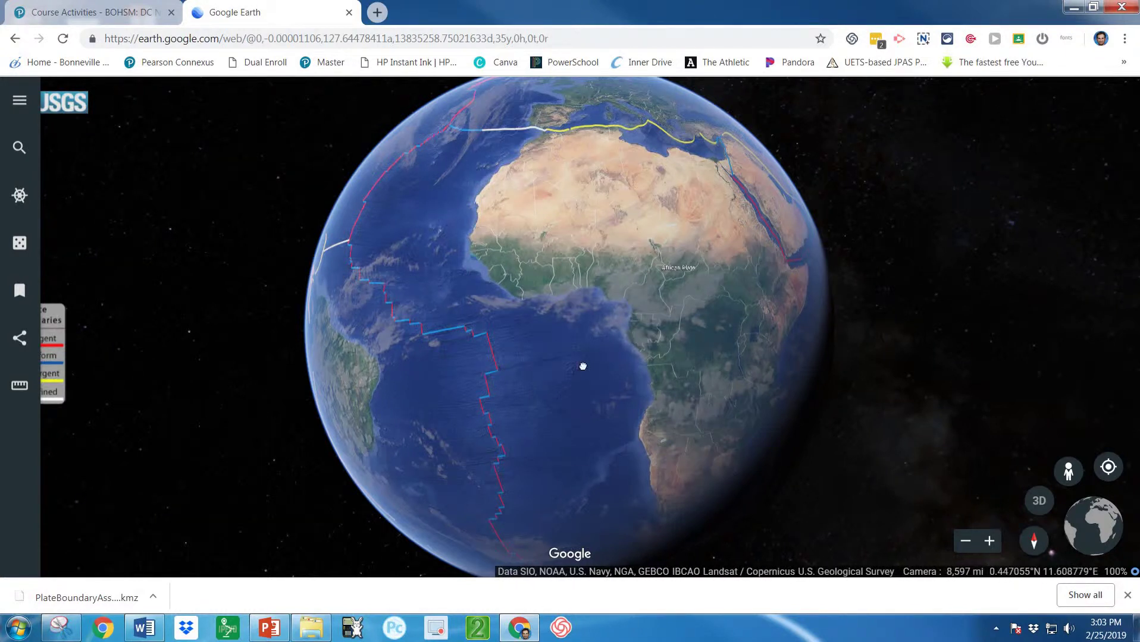
Step: Examine the African Plate and the country borders and labels around West Africa and the Gulf of Guinea
{"action": "scroll", "coordinate": [593, 361], "scroll_direction": "up", "scroll_amount": 3}
{"action": "scroll", "coordinate": [655, 313], "scroll_direction": "up", "scroll_amount": 3}
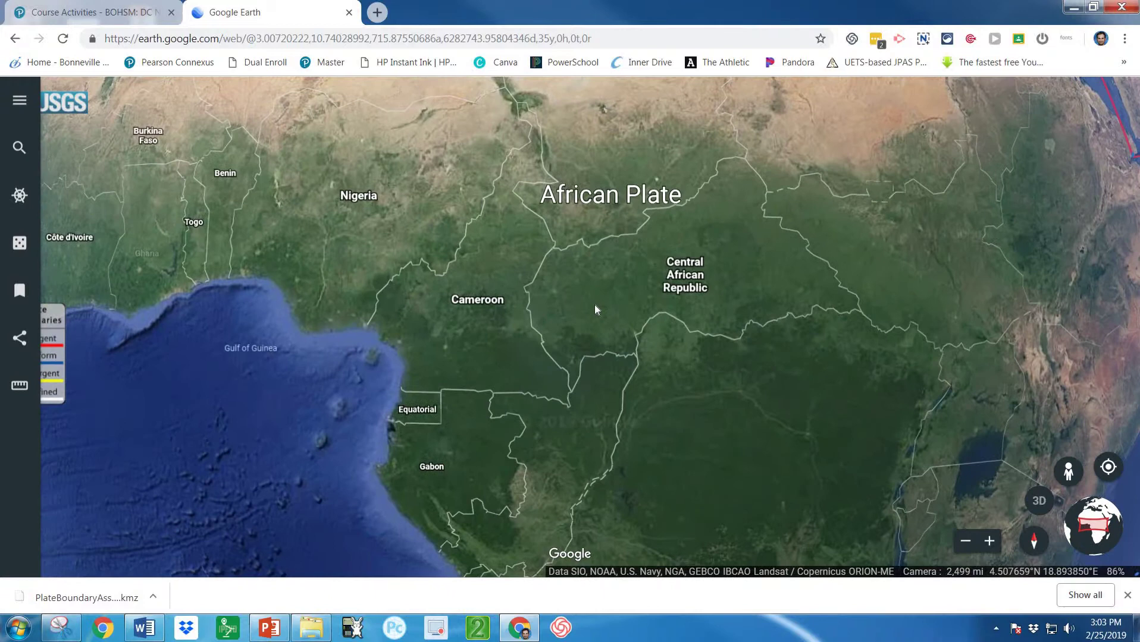
{"action": "scroll", "coordinate": [592, 306], "scroll_direction": "up", "scroll_amount": 3}
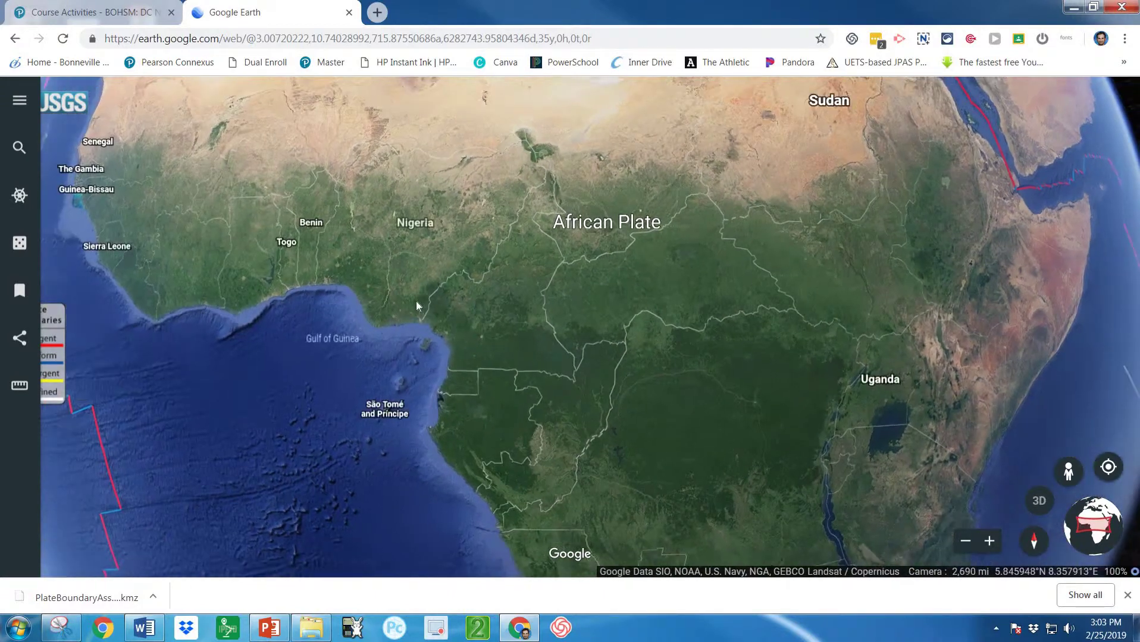
{"action": "scroll", "coordinate": [416, 304], "scroll_direction": "up", "scroll_amount": 3}
{"action": "scroll", "coordinate": [387, 379], "scroll_direction": "down", "scroll_amount": 3}
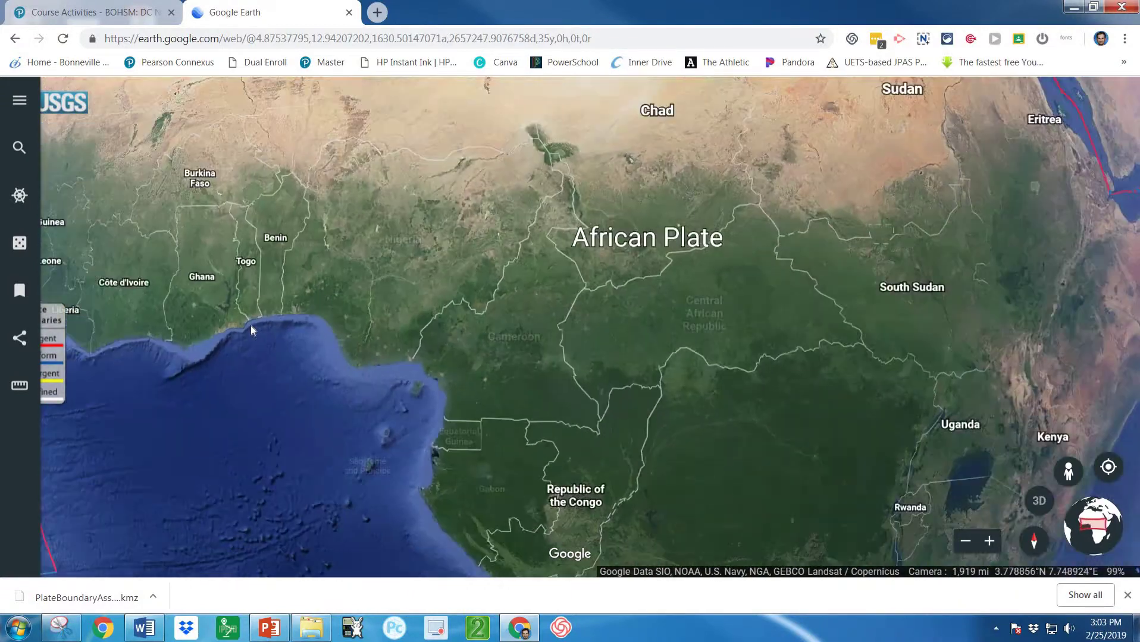
{"action": "left_click_drag", "start_coordinate": [170, 377], "coordinate": [494, 385]}
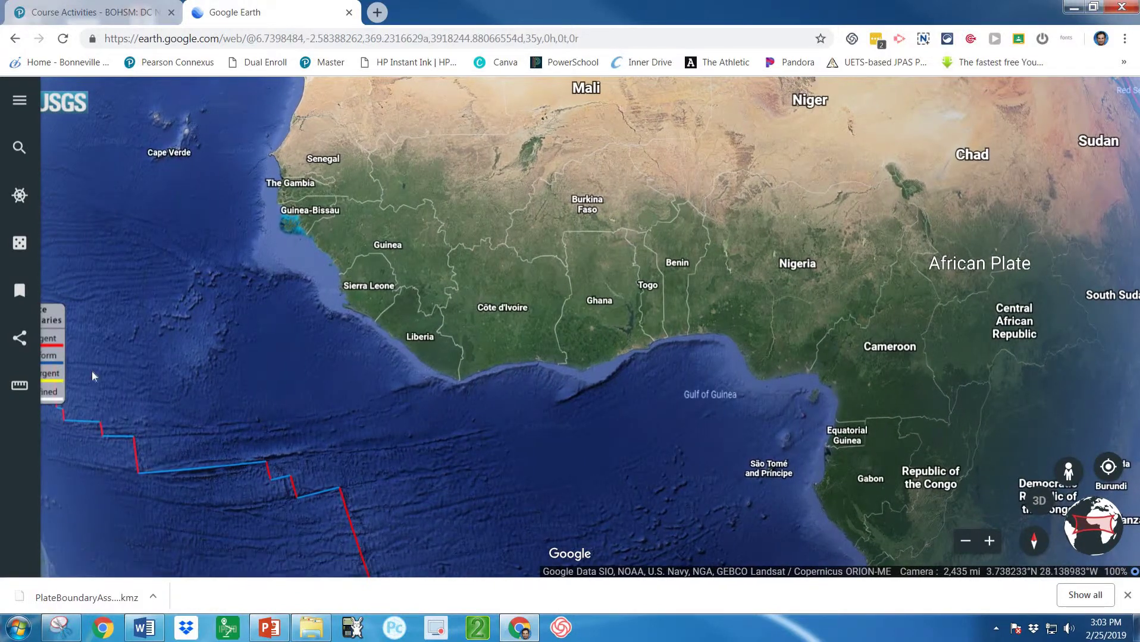
Step: Set the map style to Clean so that borders, labels, places and roads are hidden
{"action": "left_click", "coordinate": [19, 290]}
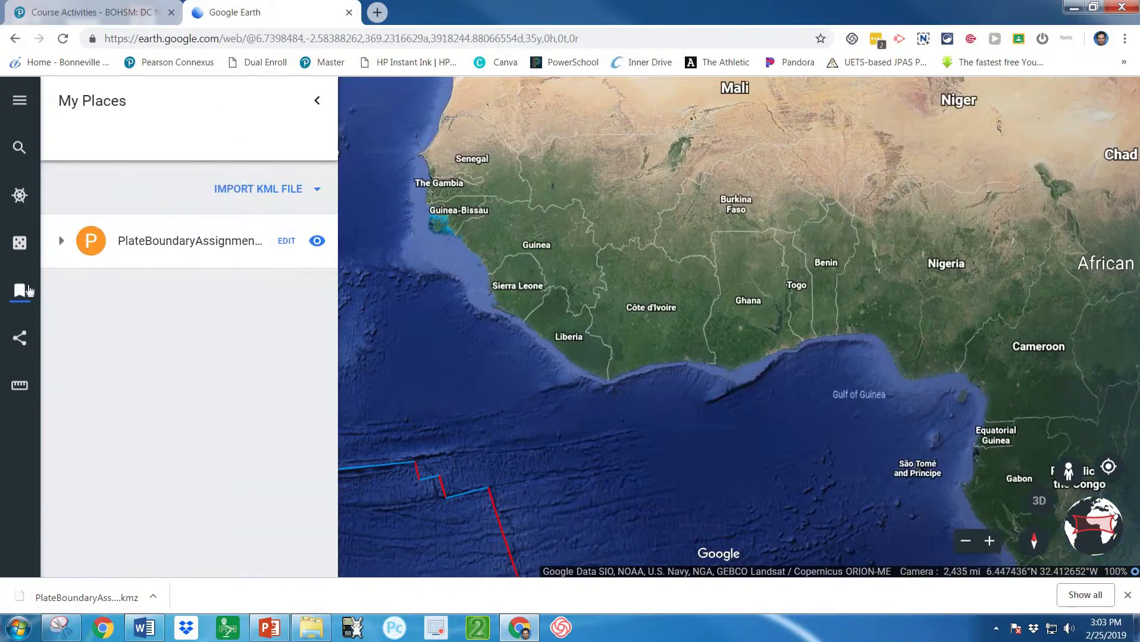
{"action": "left_click", "coordinate": [314, 106]}
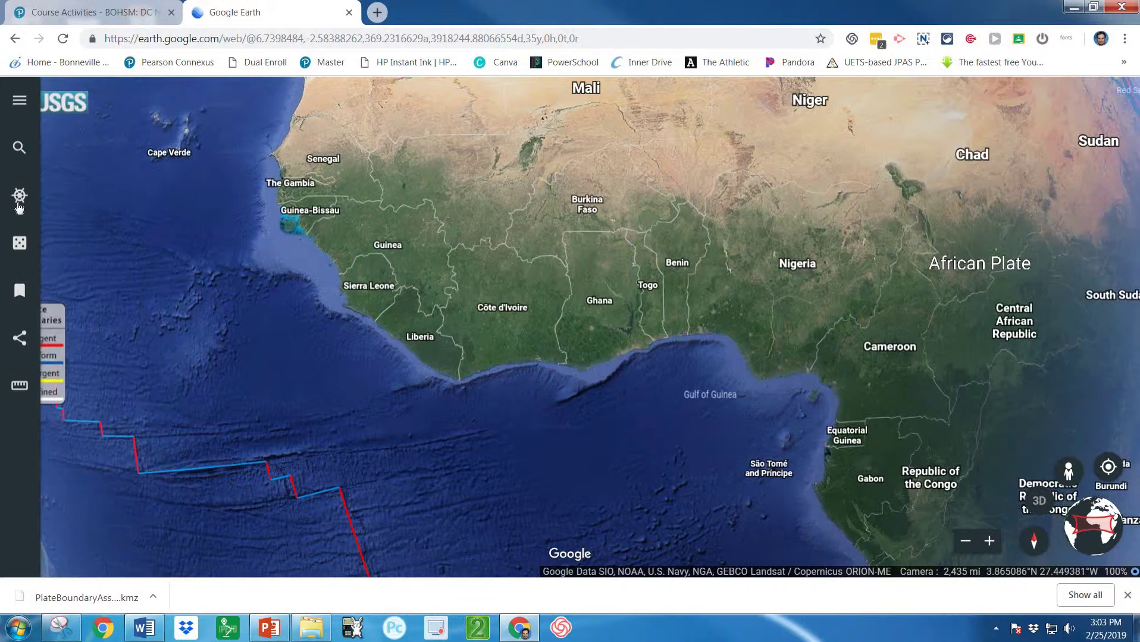
{"action": "left_click", "coordinate": [20, 102]}
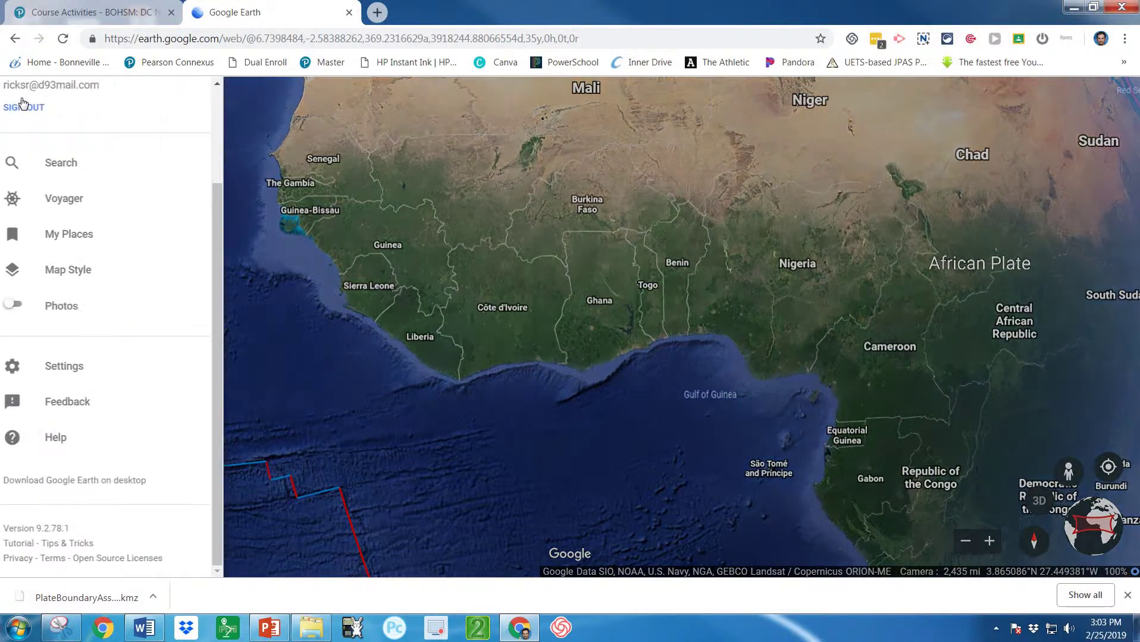
{"action": "left_click", "coordinate": [82, 271]}
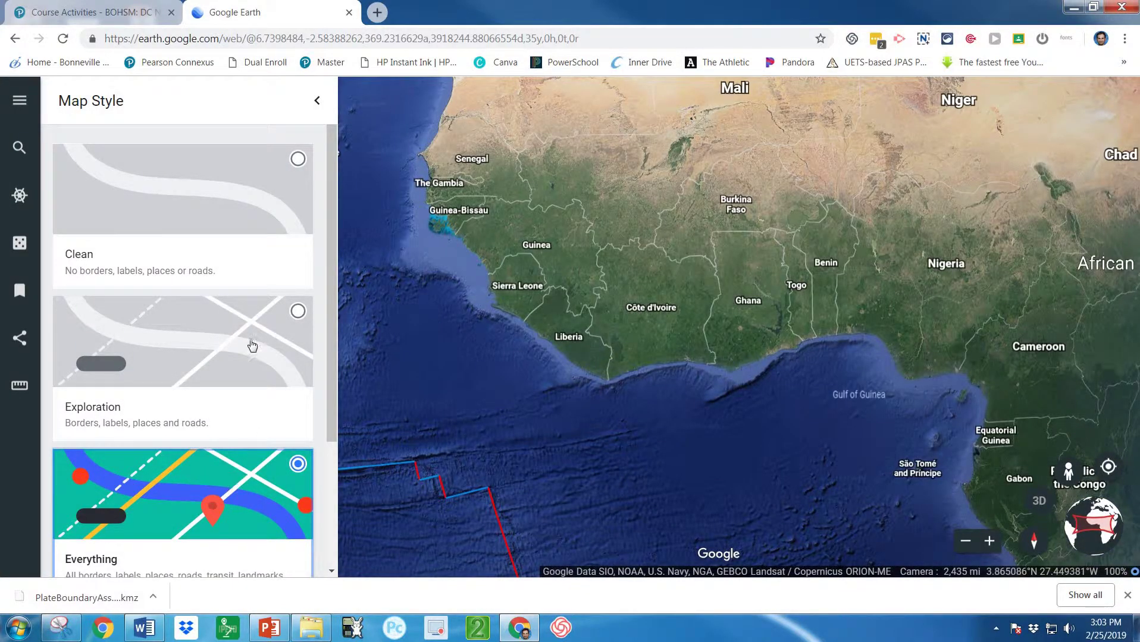
{"action": "left_click", "coordinate": [228, 180]}
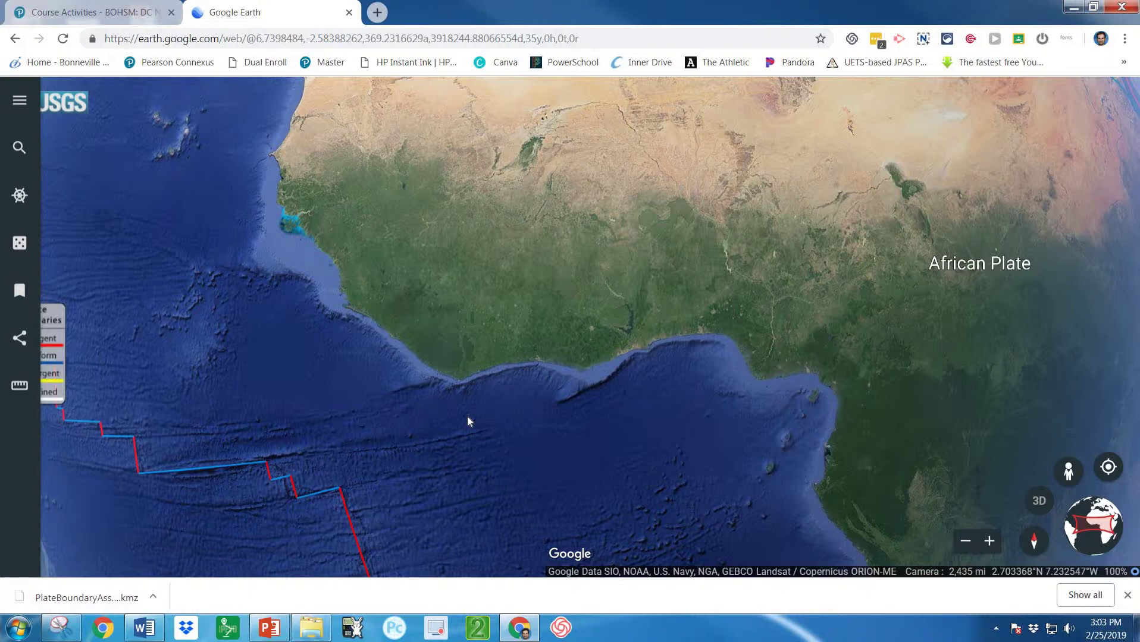
Step: Examine the coloured plate boundaries around Africa, the Americas and the Atlantic Ocean on the whole globe
{"action": "scroll", "coordinate": [517, 335], "scroll_direction": "down", "scroll_amount": 5}
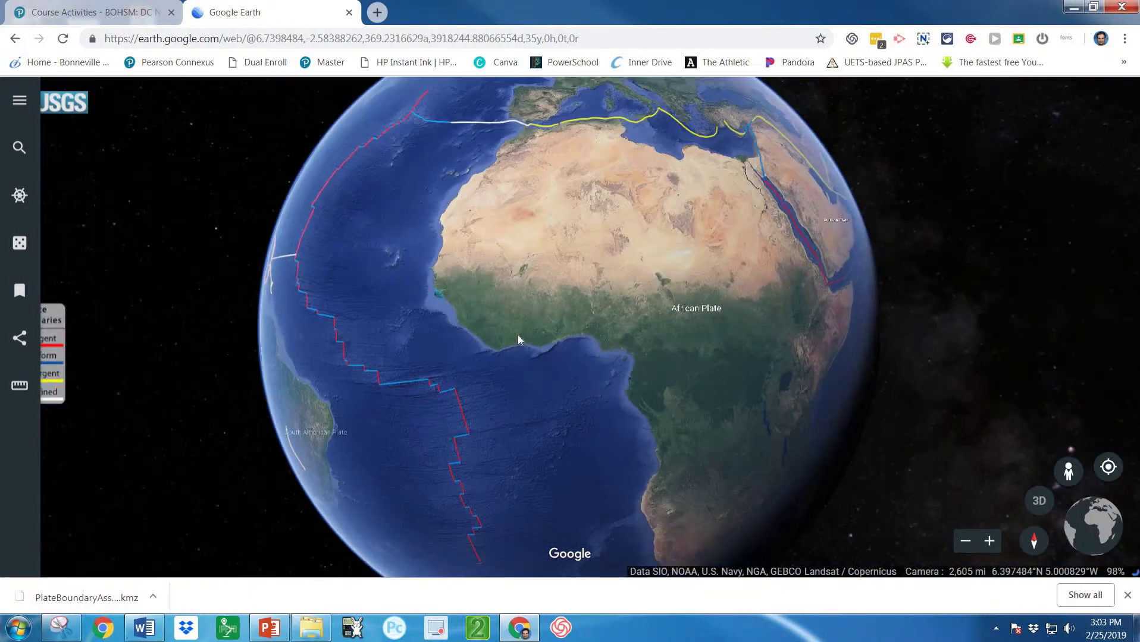
{"action": "left_click_drag", "start_coordinate": [413, 420], "coordinate": [573, 323]}
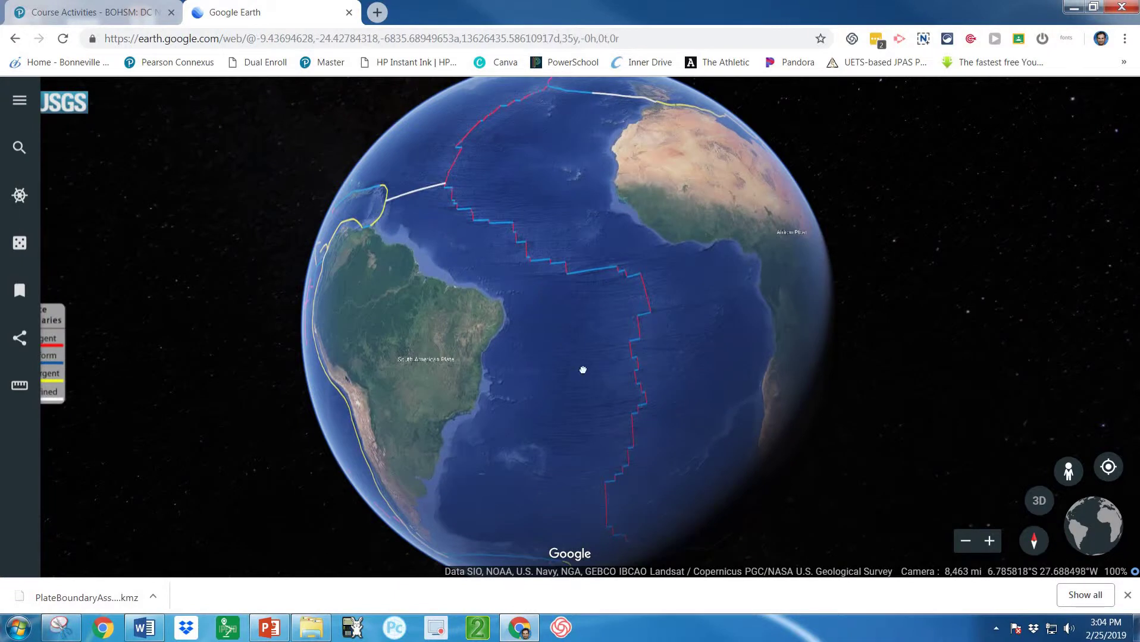
{"action": "left_click_drag", "start_coordinate": [582, 374], "coordinate": [593, 383]}
{"action": "left_click_drag", "start_coordinate": [547, 342], "coordinate": [591, 355]}
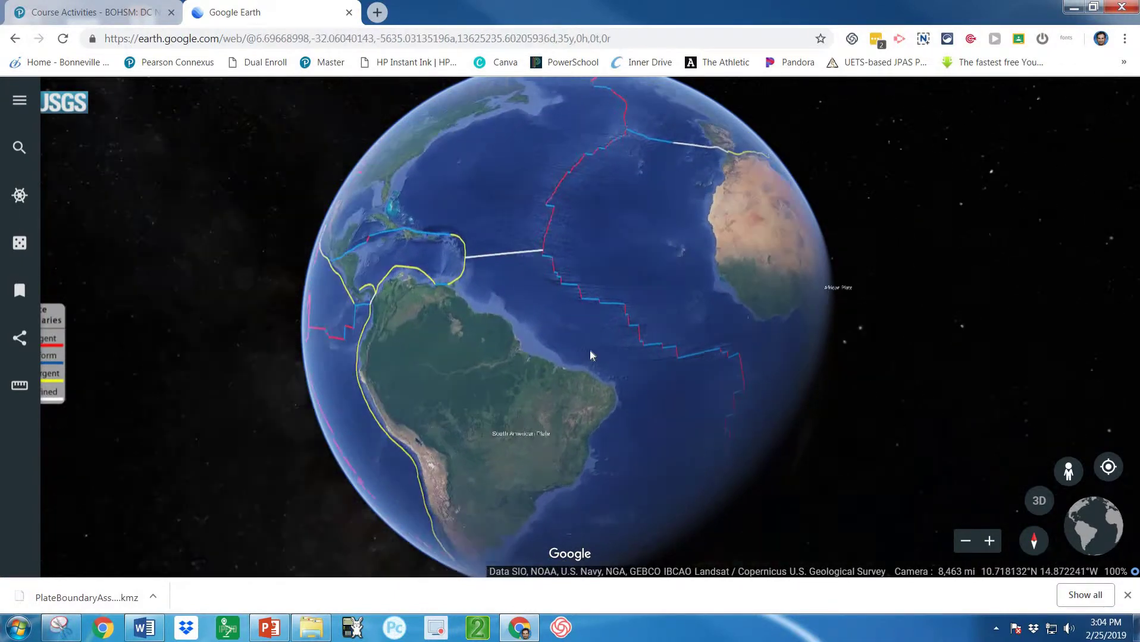
{"action": "left_click_drag", "start_coordinate": [509, 323], "coordinate": [611, 380]}
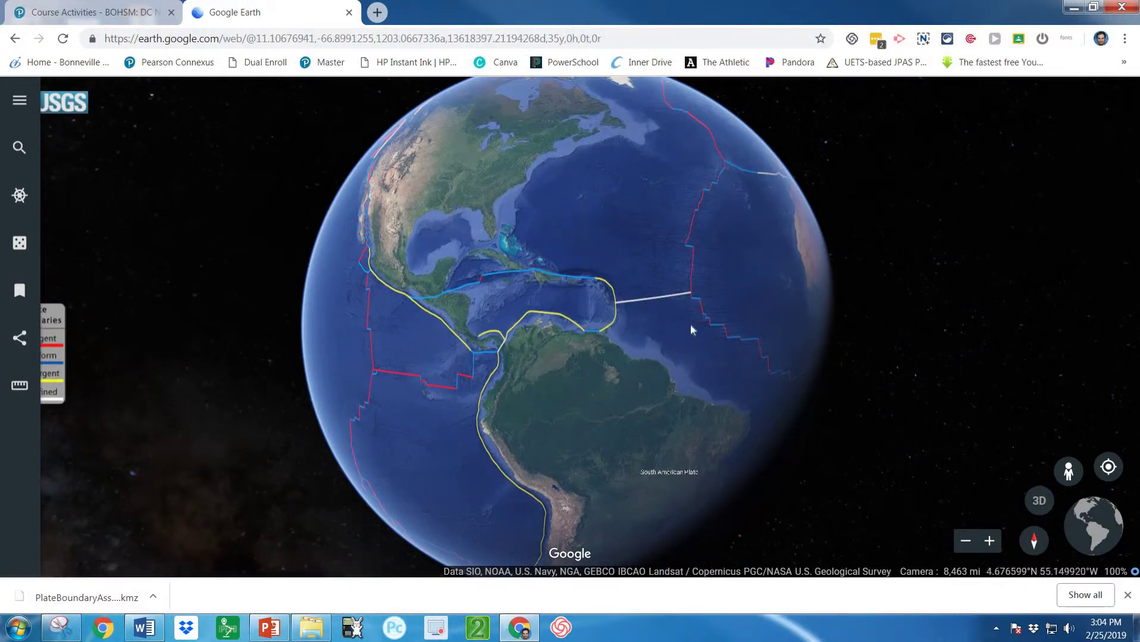
{"action": "left_click_drag", "start_coordinate": [636, 354], "coordinate": [452, 394]}
{"action": "left_click_drag", "start_coordinate": [545, 325], "coordinate": [585, 293]}
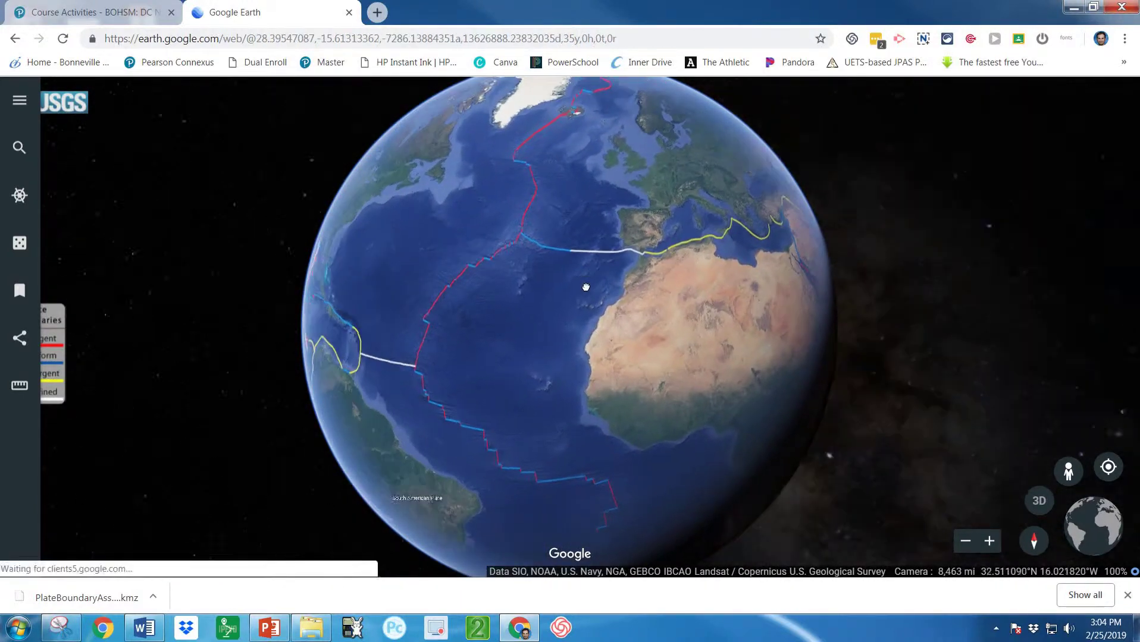
Step: Inspect the red and blue boundary segments and seafloor relief along the Mid-Atlantic plate boundary up close
{"action": "scroll", "coordinate": [489, 333], "scroll_direction": "up", "scroll_amount": 5}
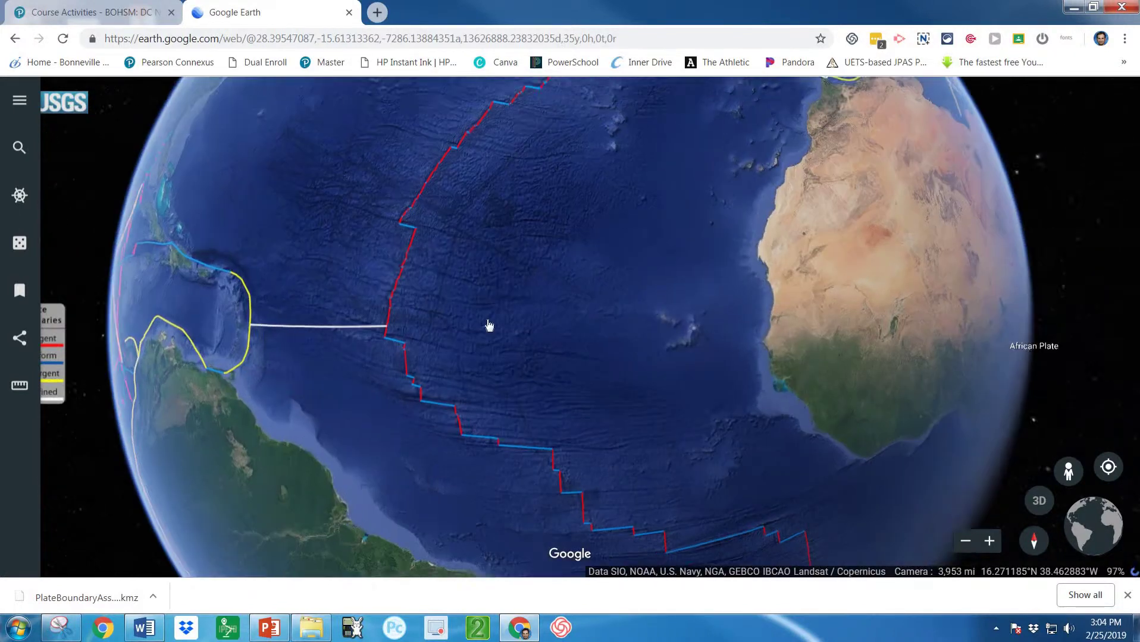
{"action": "scroll", "coordinate": [462, 288], "scroll_direction": "up", "scroll_amount": 3}
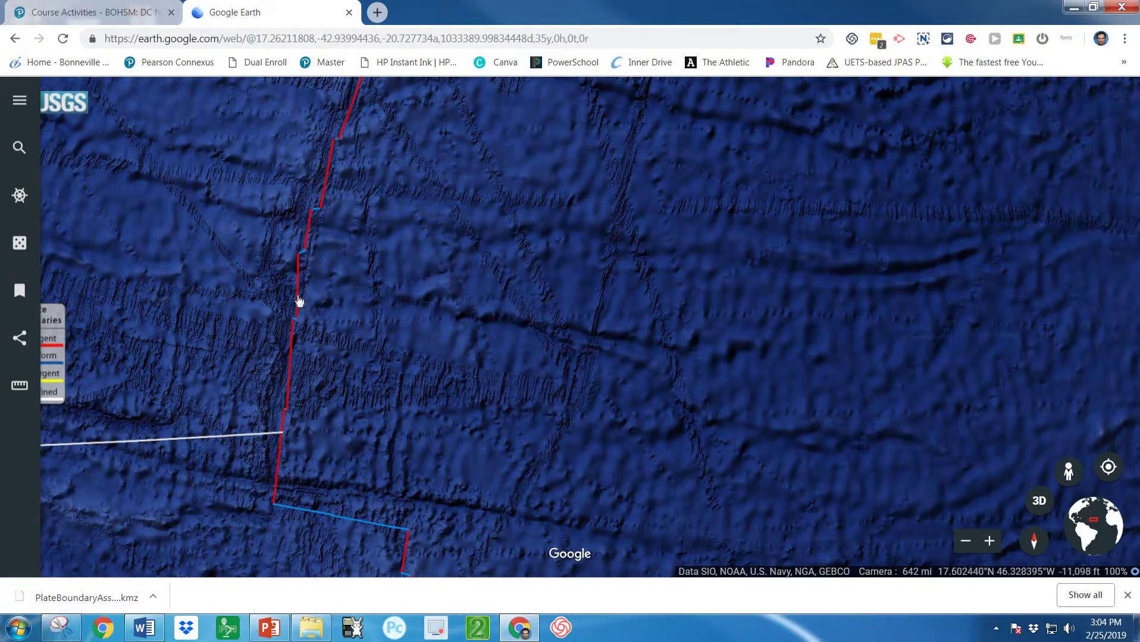
{"action": "scroll", "coordinate": [335, 199], "scroll_direction": "up", "scroll_amount": 5}
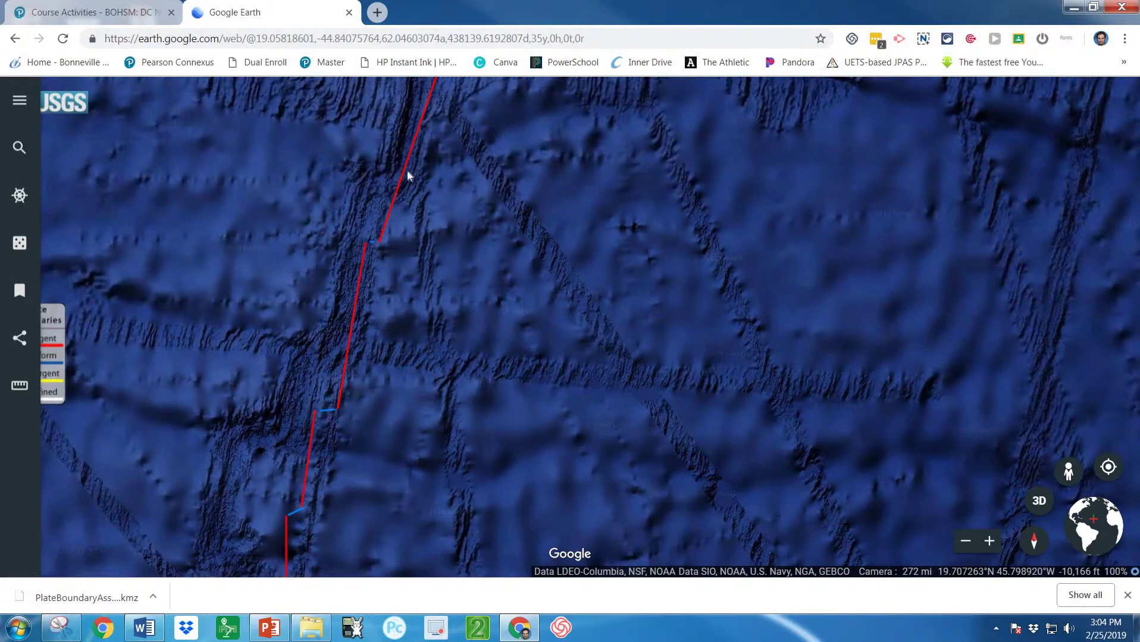
{"action": "left_click_drag", "start_coordinate": [453, 400], "coordinate": [451, 432]}
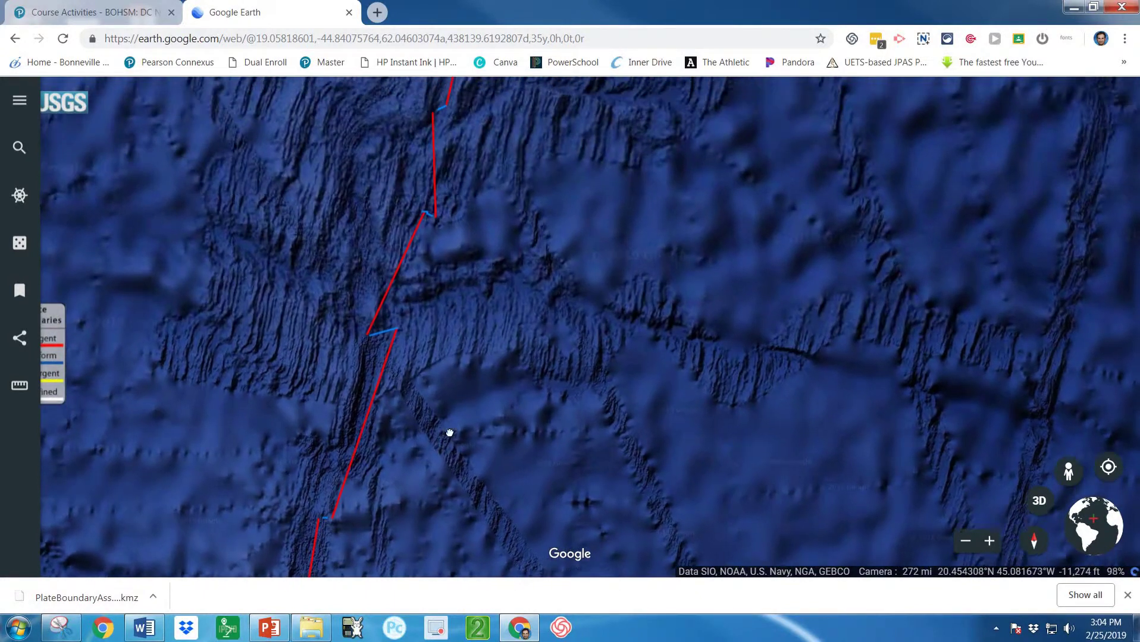
Step: Follow the Mid-Atlantic plate boundary northward up close, examining how its divergent and transform segments alternate from about 20°N to 30°N
{"action": "left_click_drag", "start_coordinate": [524, 222], "coordinate": [480, 422]}
{"action": "left_click_drag", "start_coordinate": [511, 257], "coordinate": [482, 307]}
{"action": "left_click_drag", "start_coordinate": [432, 178], "coordinate": [374, 433]}
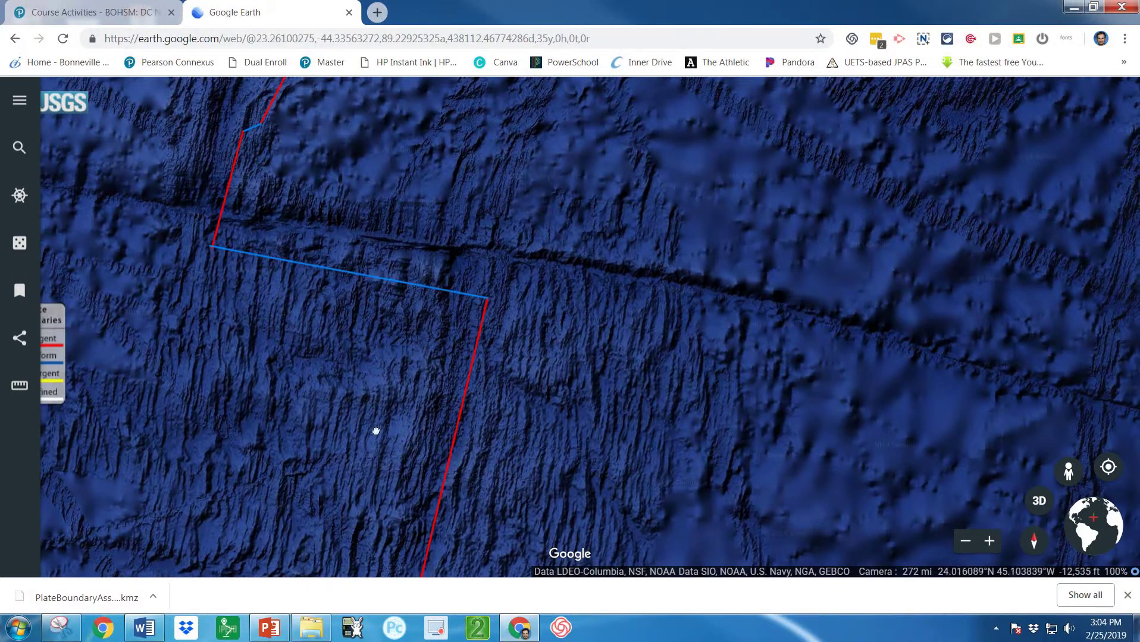
{"action": "left_click_drag", "start_coordinate": [427, 292], "coordinate": [369, 522]}
{"action": "left_click_drag", "start_coordinate": [417, 270], "coordinate": [384, 507]}
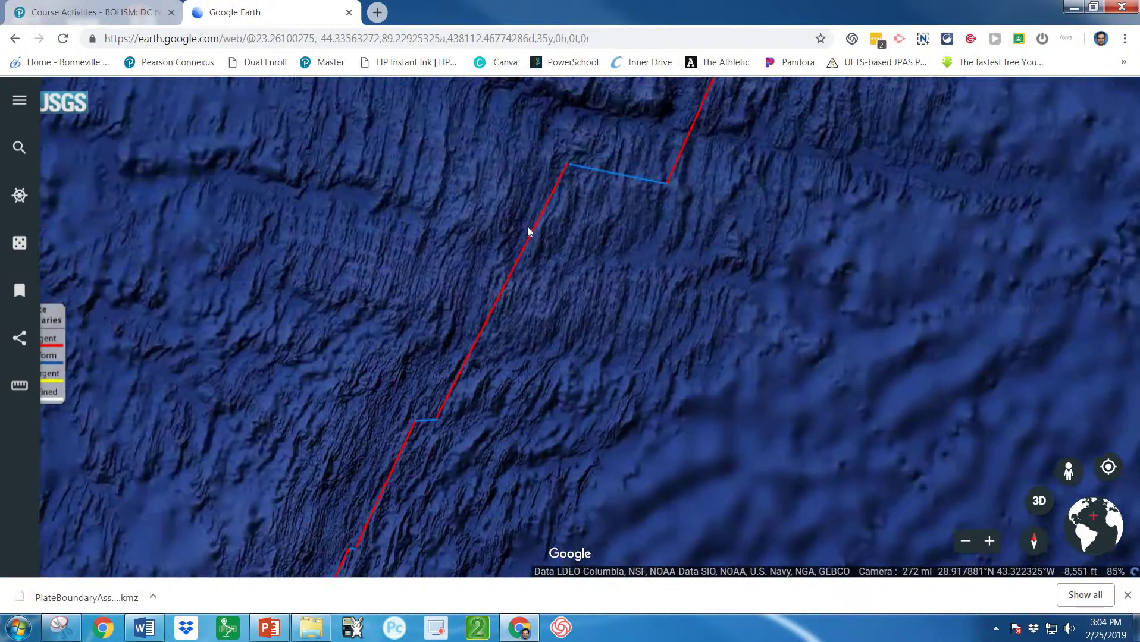
{"action": "left_click_drag", "start_coordinate": [528, 231], "coordinate": [531, 264]}
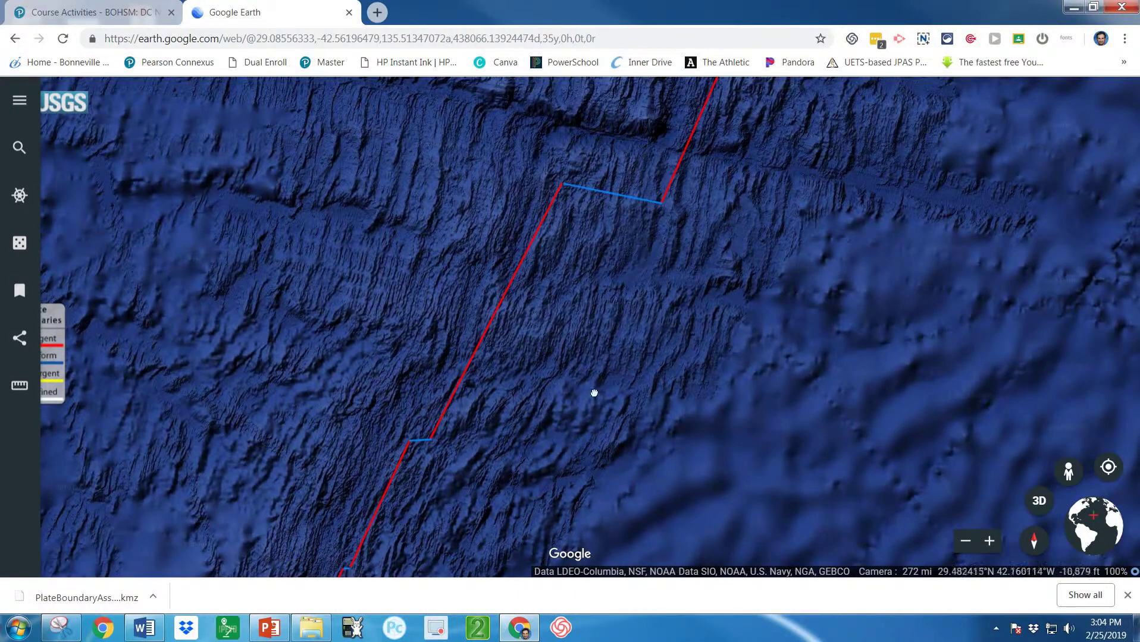
{"action": "left_click_drag", "start_coordinate": [593, 395], "coordinate": [551, 465]}
Step: Compare the seafloor relief east of the Mid-Atlantic boundary with the overall boundary pattern across the whole North Atlantic
{"action": "scroll", "coordinate": [671, 235], "scroll_direction": "down", "scroll_amount": 5}
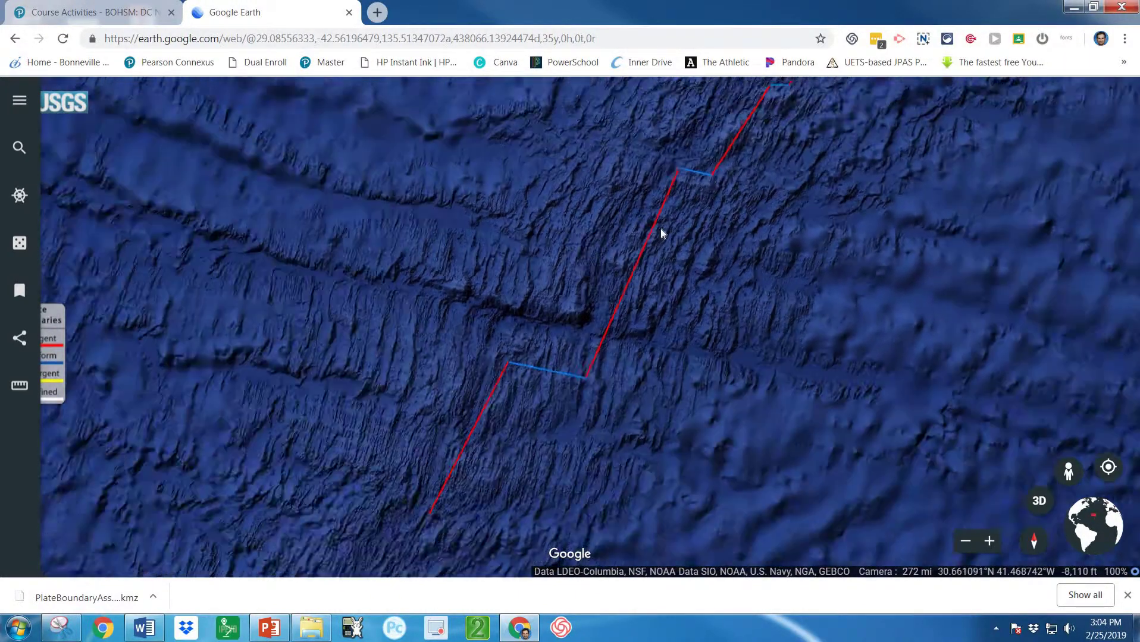
{"action": "scroll", "coordinate": [650, 235], "scroll_direction": "down", "scroll_amount": 5}
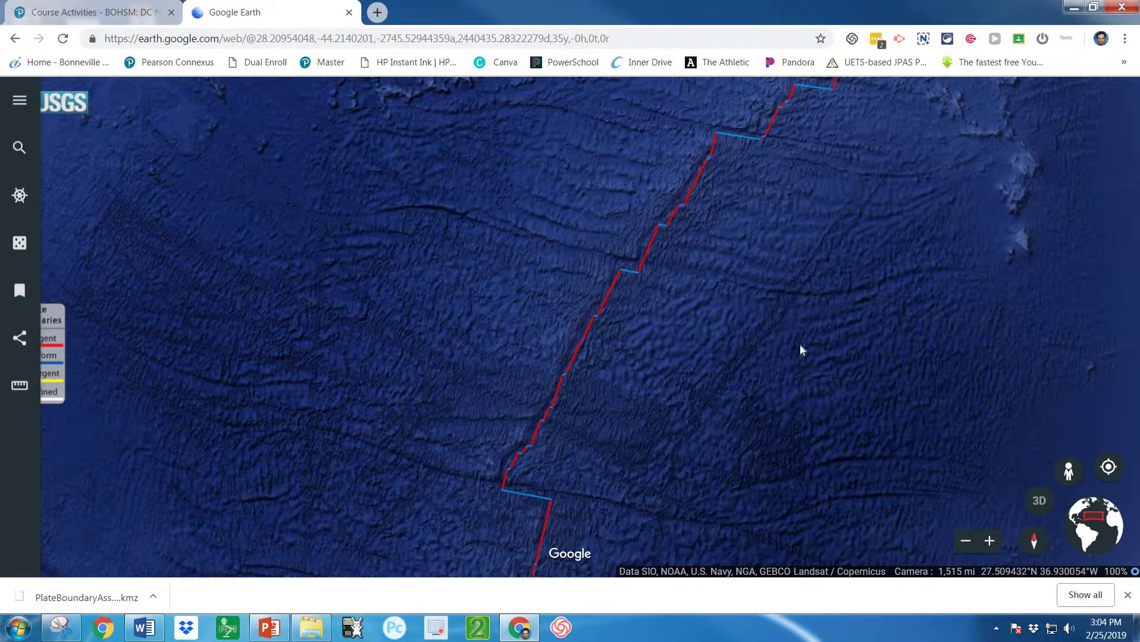
{"action": "scroll", "coordinate": [800, 350], "scroll_direction": "up", "scroll_amount": 5}
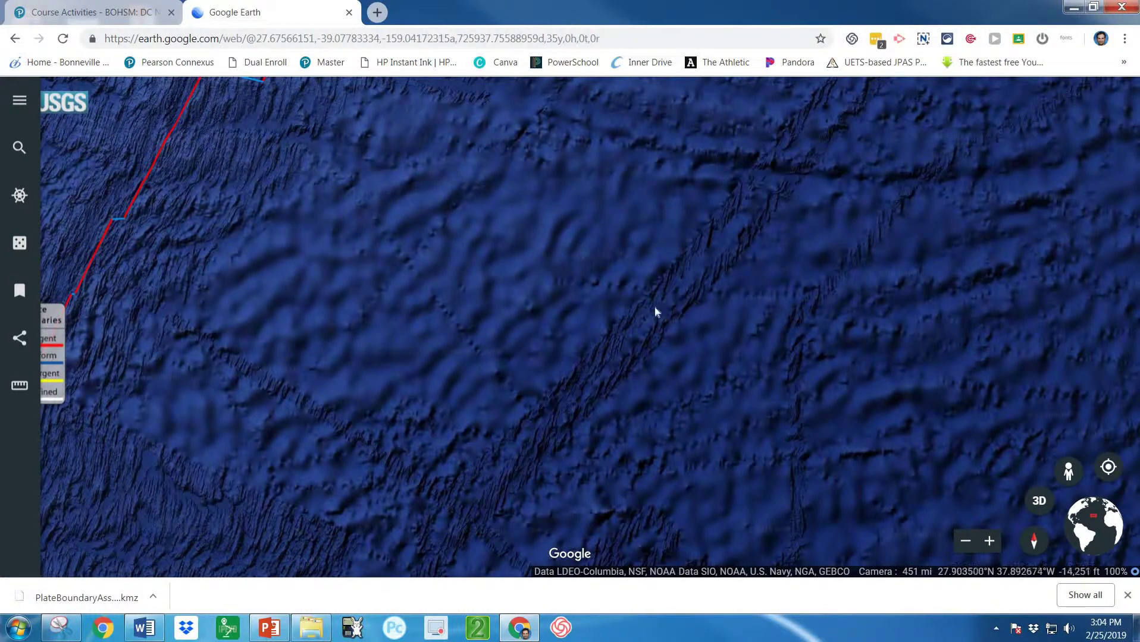
{"action": "scroll", "coordinate": [608, 318], "scroll_direction": "down", "scroll_amount": 3}
{"action": "scroll", "coordinate": [606, 316], "scroll_direction": "down", "scroll_amount": 5}
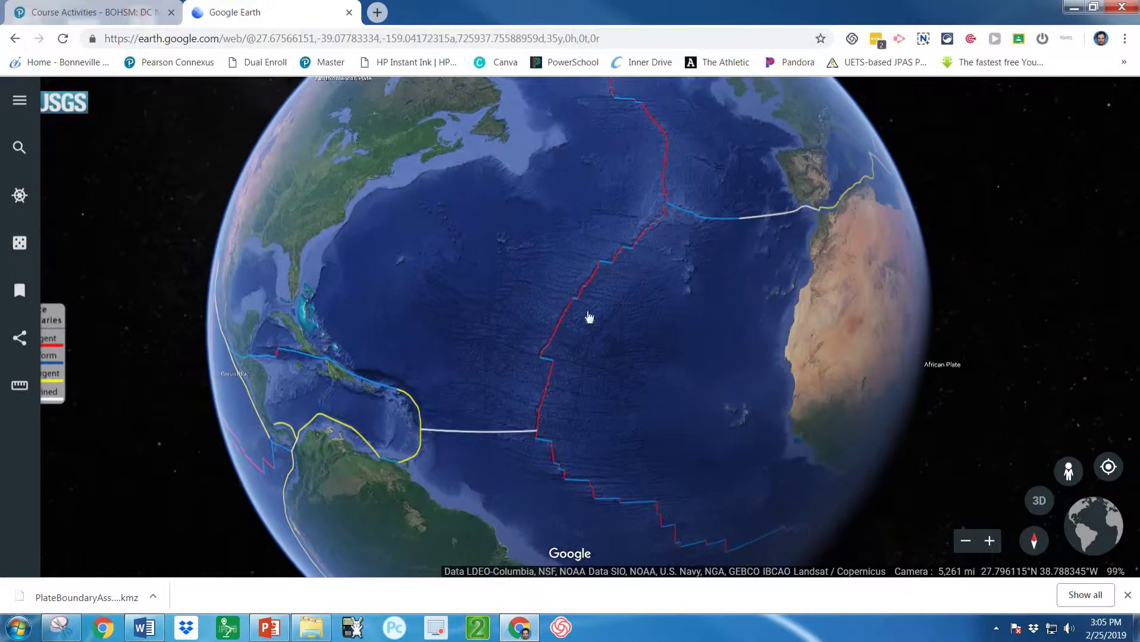
{"action": "left_click_drag", "start_coordinate": [589, 317], "coordinate": [626, 306]}
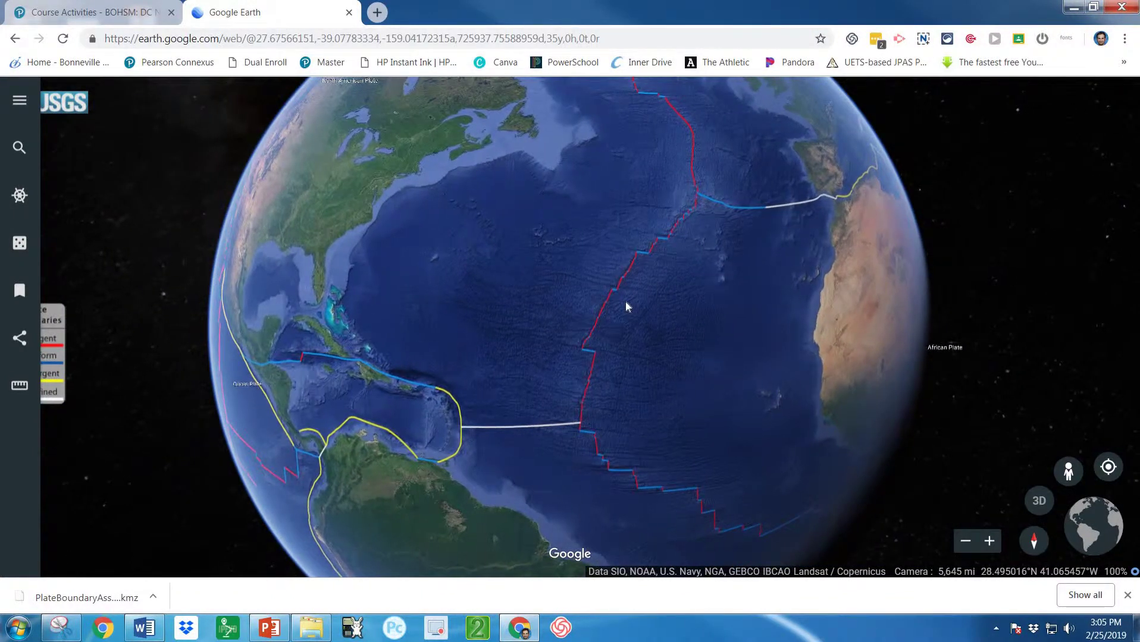